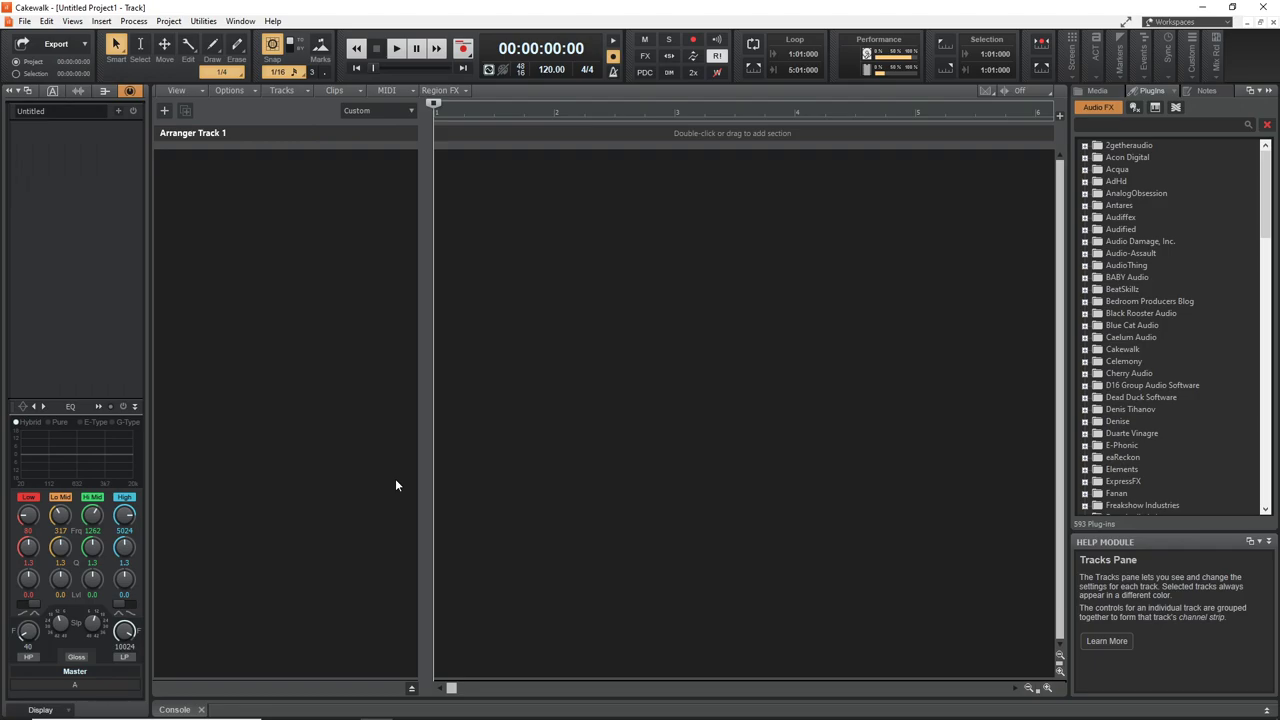
Step: Drag SI-Electric Piano from the Piano instruments into the Tracks pane to create an instrument track
{"action": "left_click", "coordinate": [1155, 109]}
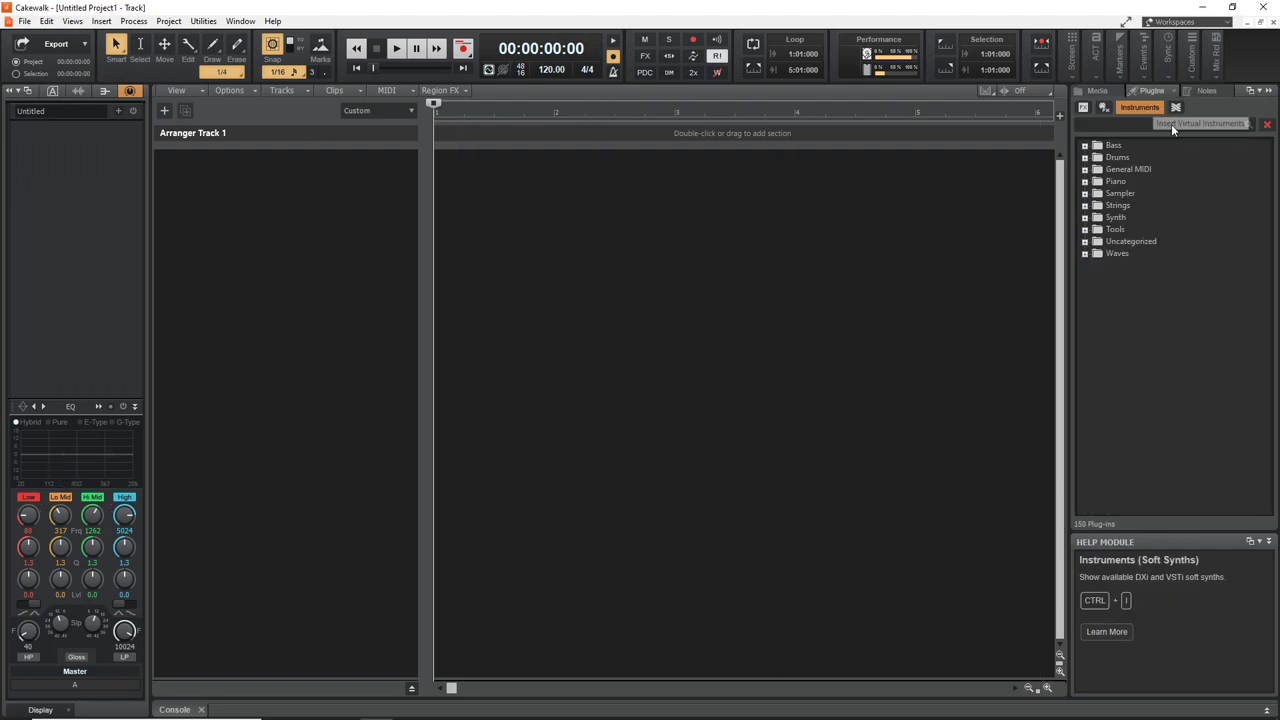
{"action": "left_click", "coordinate": [1106, 183]}
{"action": "left_click", "coordinate": [1090, 185]}
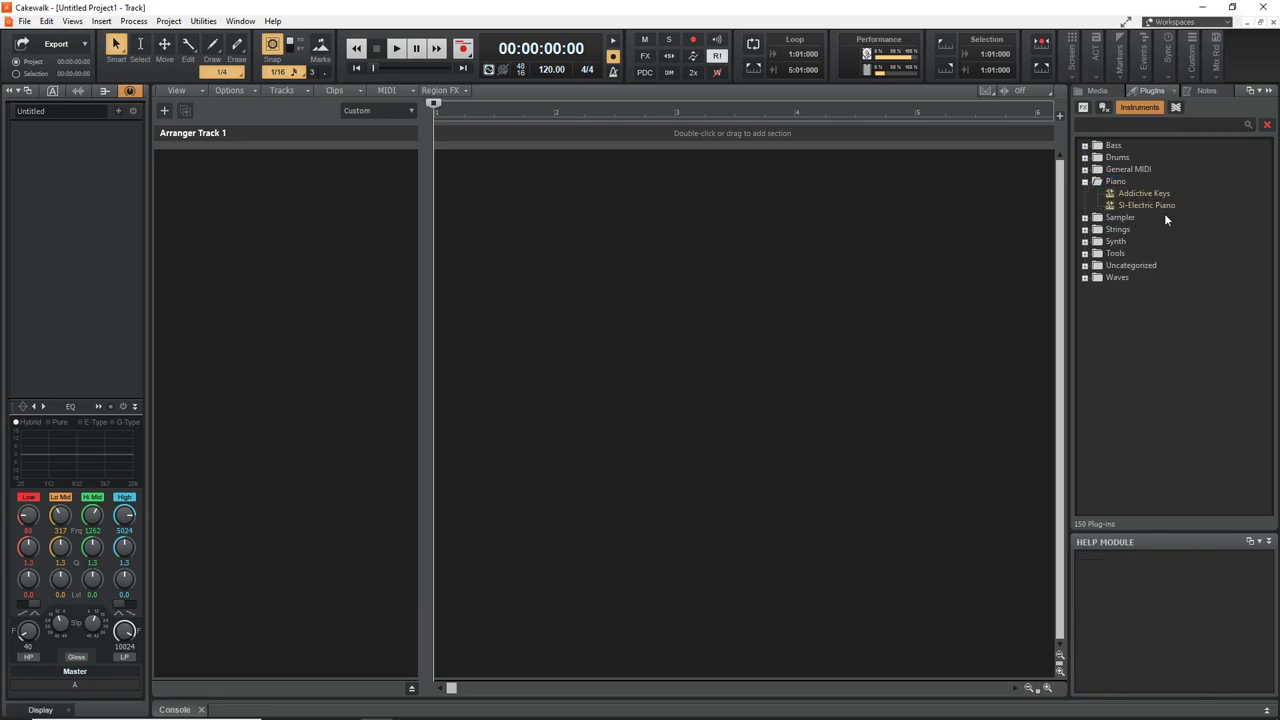
{"action": "left_click_drag", "start_coordinate": [1146, 212], "coordinate": [257, 257]}
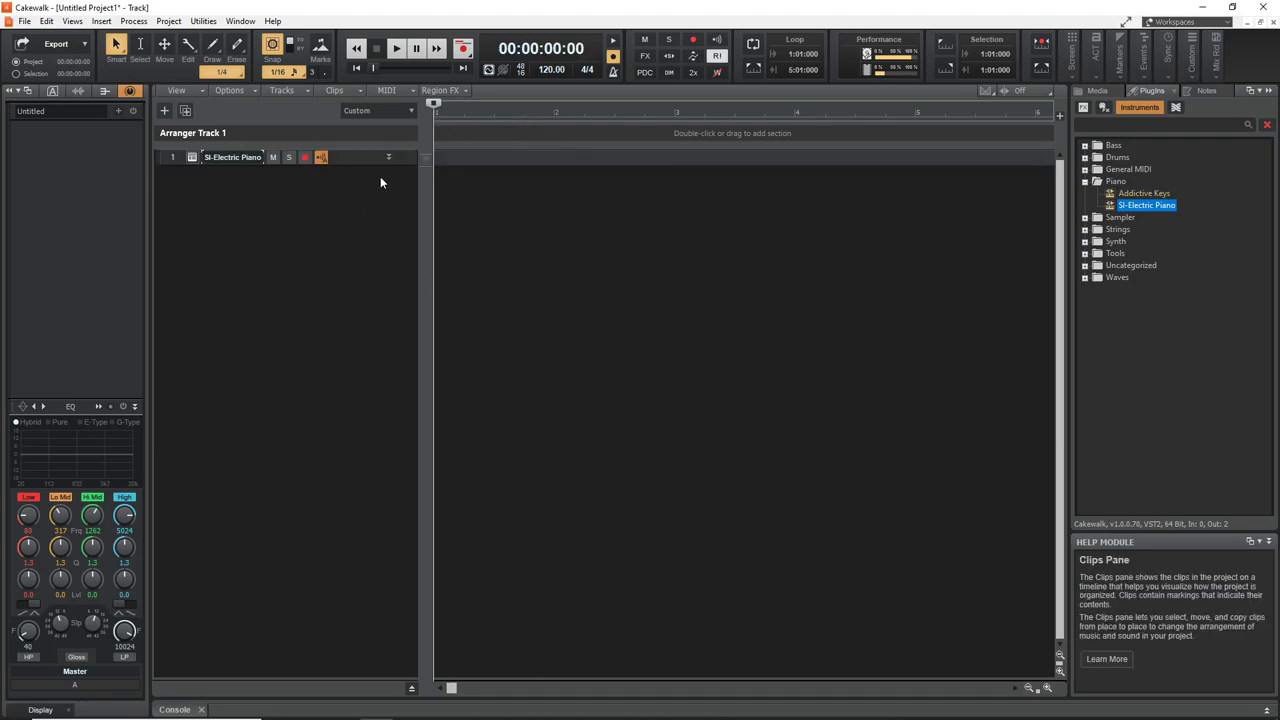
Step: Expand the new track's settings, then open and close its SI-Electric Piano synth window
{"action": "left_click", "coordinate": [388, 158]}
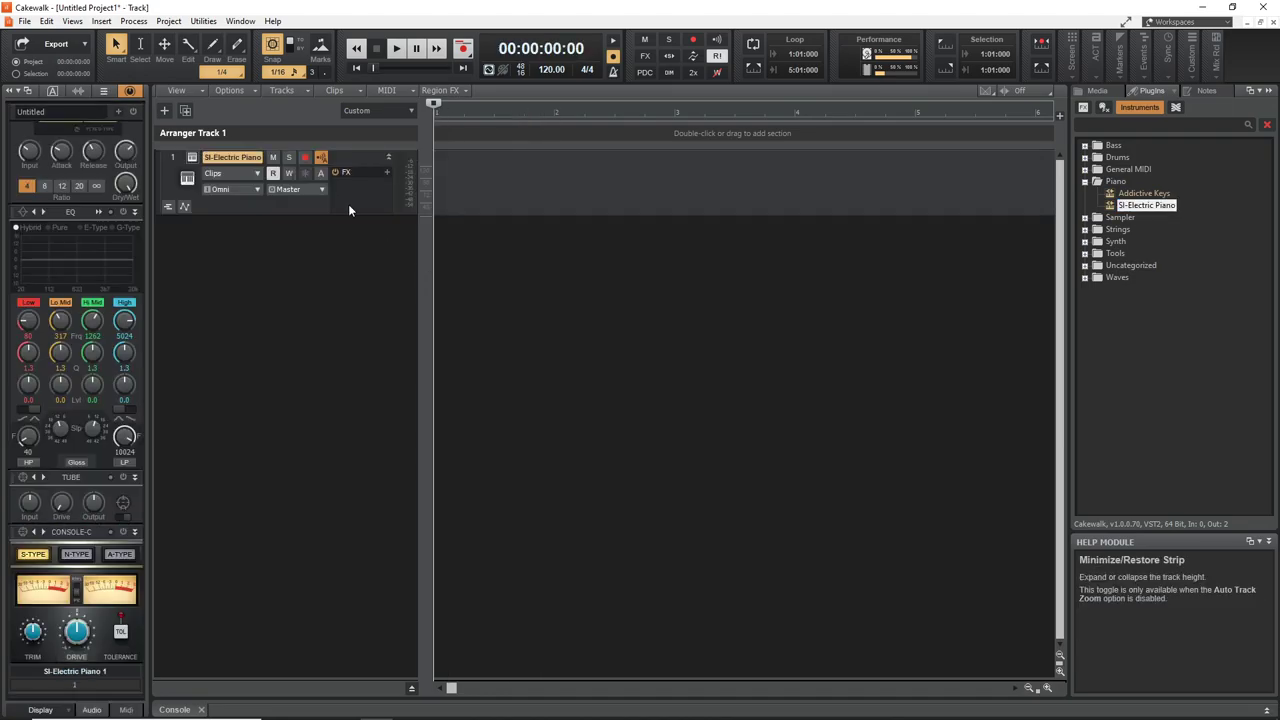
{"action": "left_click", "coordinate": [187, 177]}
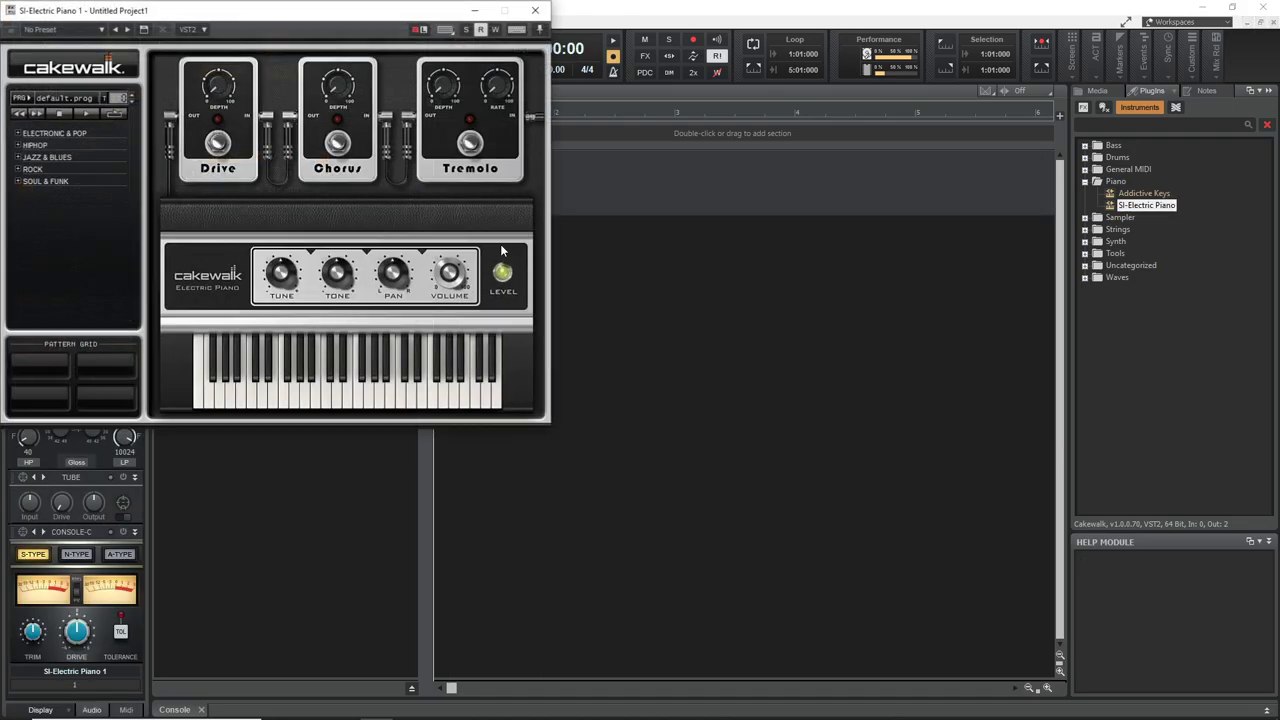
{"action": "left_click", "coordinate": [535, 10]}
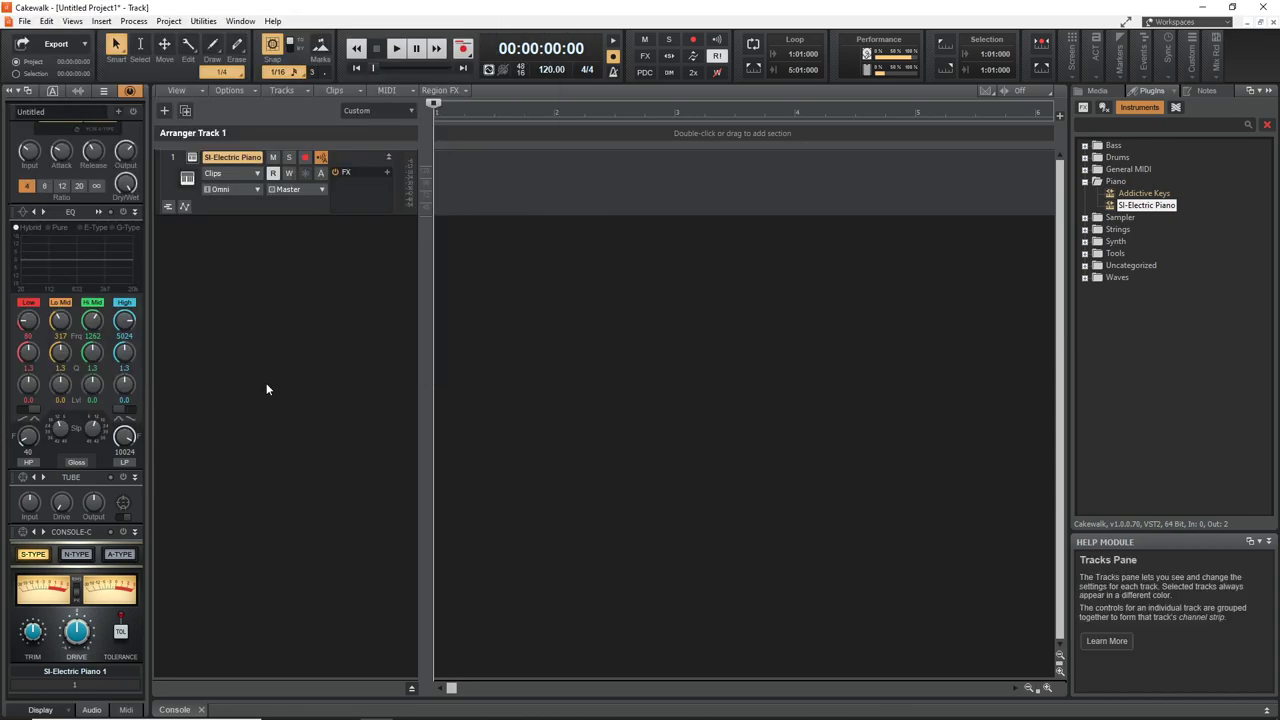
Step: Show the Computer Keyboard virtual controller from Views > Virtual Controllers
{"action": "left_click", "coordinate": [70, 22]}
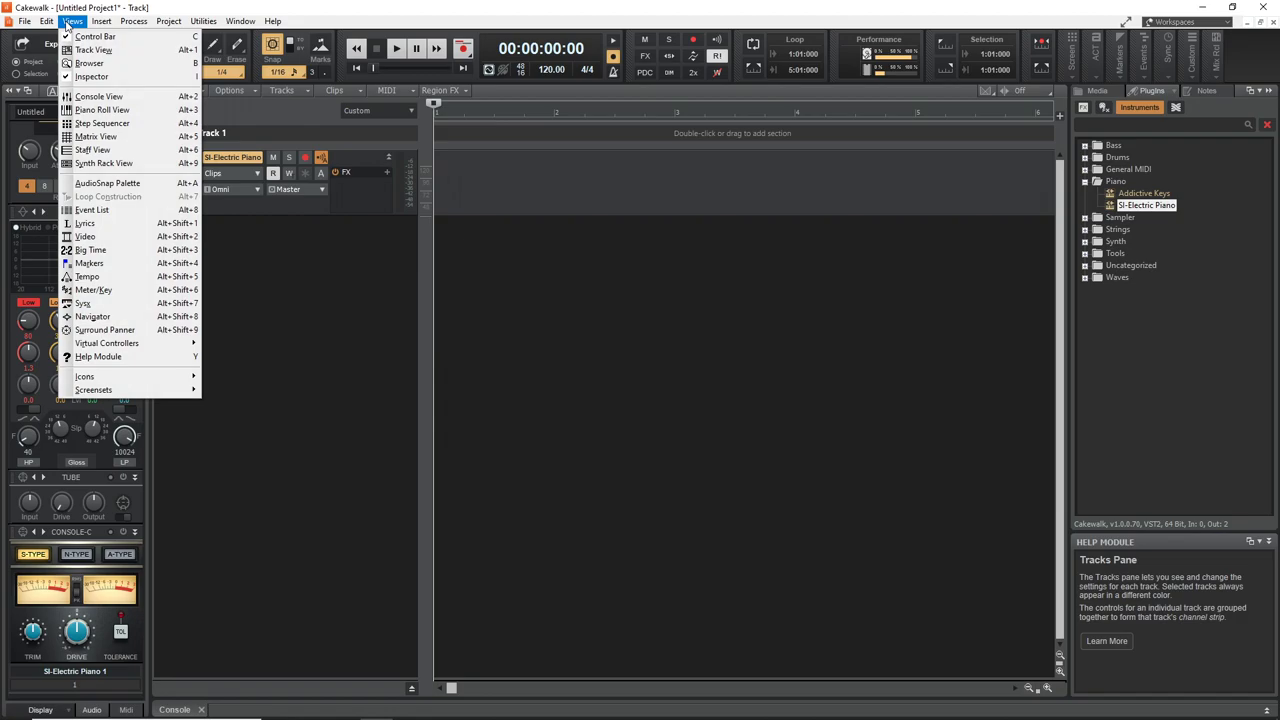
{"action": "mouse_move", "coordinate": [112, 345]}
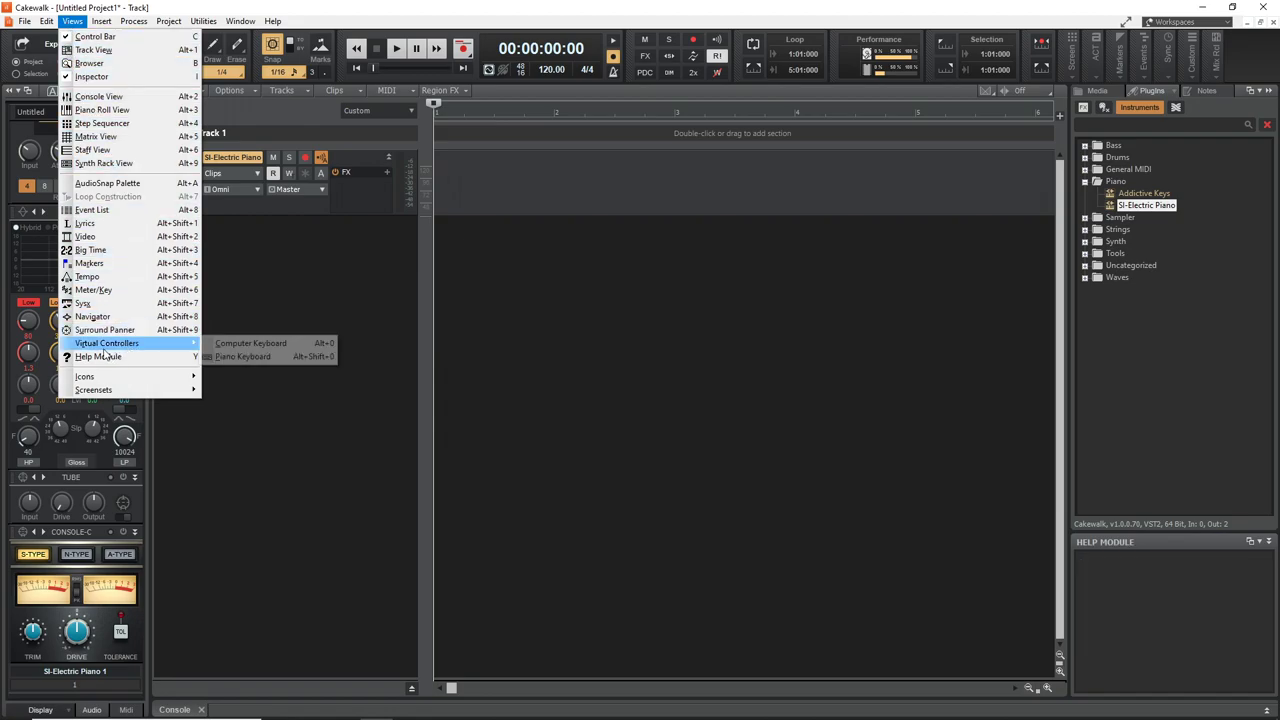
{"action": "left_click", "coordinate": [251, 345]}
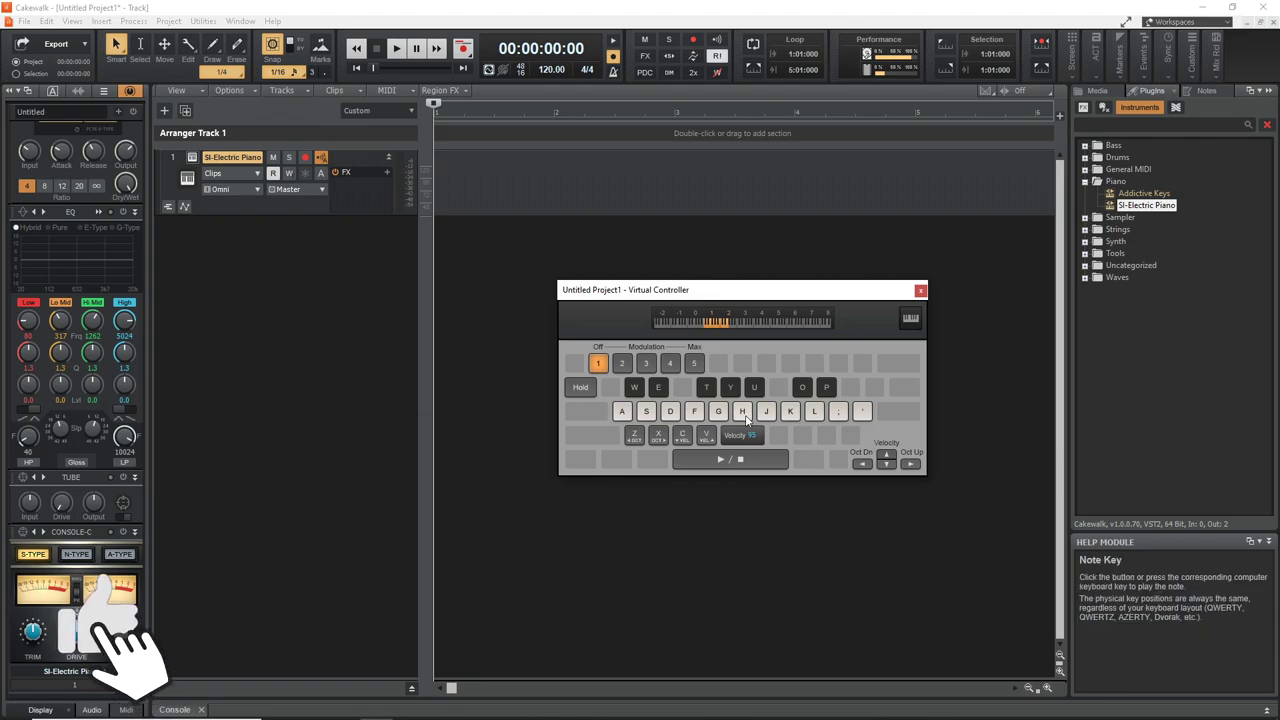
Step: Play test notes, two-note chords and sharps on the electric piano with keys A–G, E and W
{"action": "key", "text": "a"}
{"action": "key", "text": "s"}
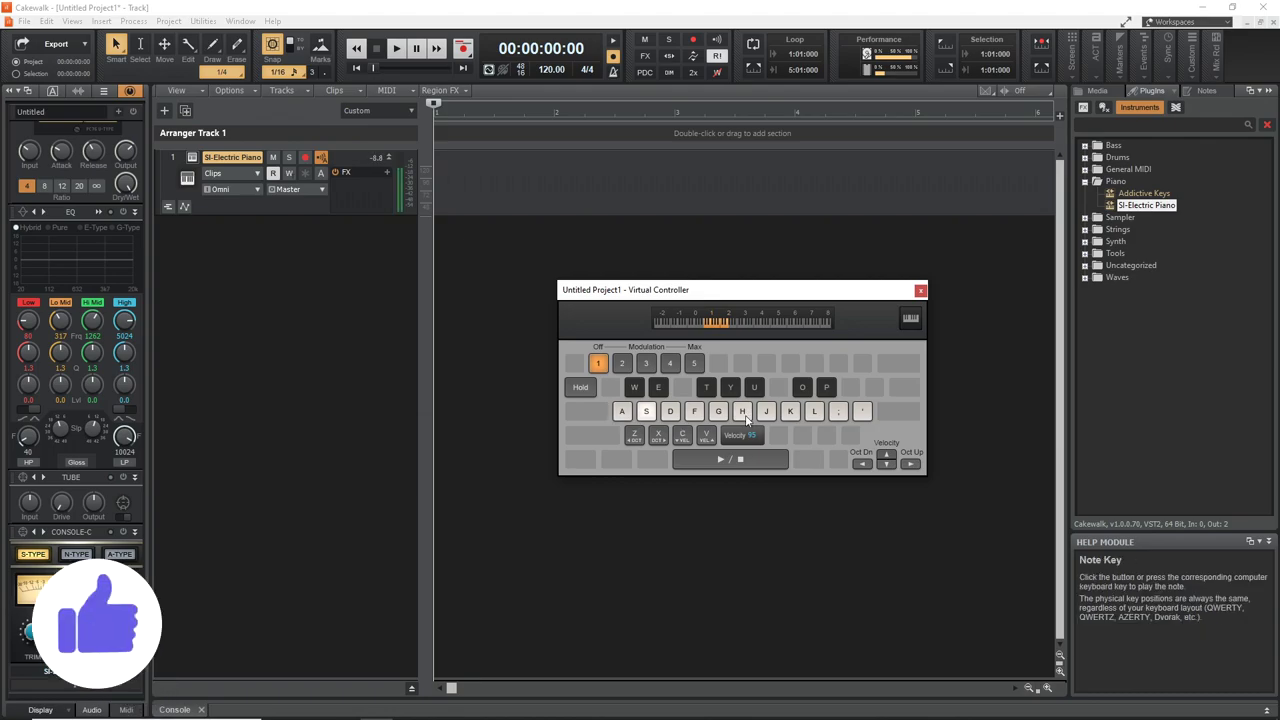
{"action": "key", "text": "d"}
{"action": "key", "text": "f"}
{"action": "key", "text": "a"}
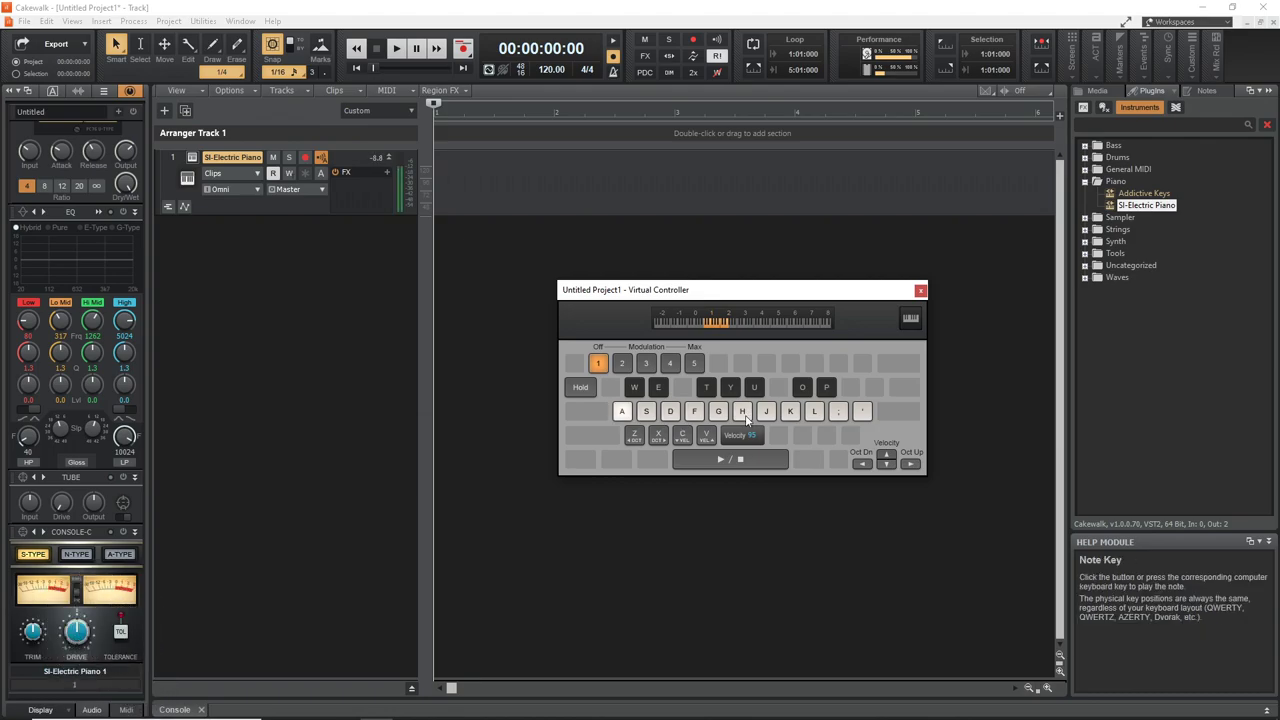
{"action": "key", "text": "f"}
{"action": "key", "text": "a"}
{"action": "key", "text": "s"}
{"action": "key", "text": "g"}
{"action": "key", "text": "e"}
{"action": "key", "text": "e"}
{"action": "key", "text": "w"}
Step: Shift the virtual keyboard's octave range with X and Z, ending lower
{"action": "key", "text": "x"}
{"action": "key", "text": "z"}
{"action": "key", "text": "x"}
{"action": "key", "text": "x"}
{"action": "key", "text": "z"}
{"action": "key", "text": "z"}
{"action": "key", "text": "x"}
{"action": "key", "text": "x"}
{"action": "key", "text": "x"}
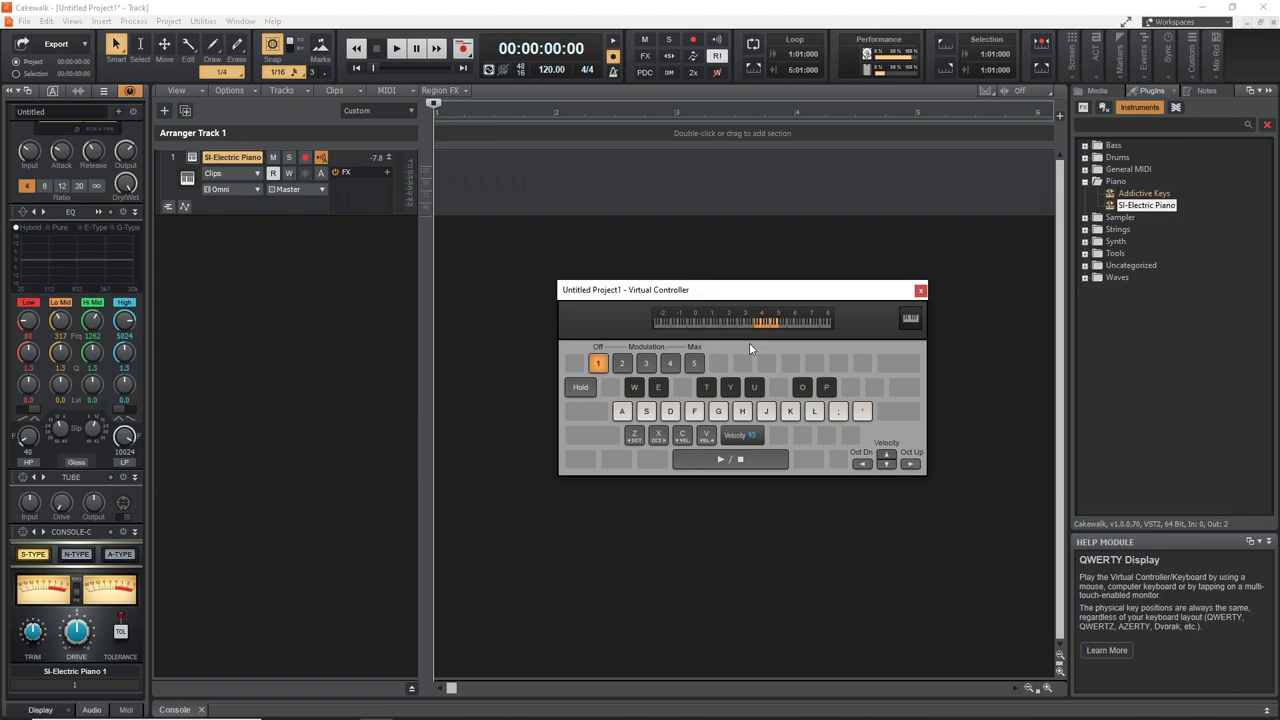
{"action": "key", "text": "z"}
{"action": "key", "text": "z"}
{"action": "key", "text": "z"}
Step: Set the note velocity to 103, then toggle note hold and test a sustained K note
{"action": "key", "text": "c"}
{"action": "key", "text": "c"}
{"action": "key", "text": "v"}
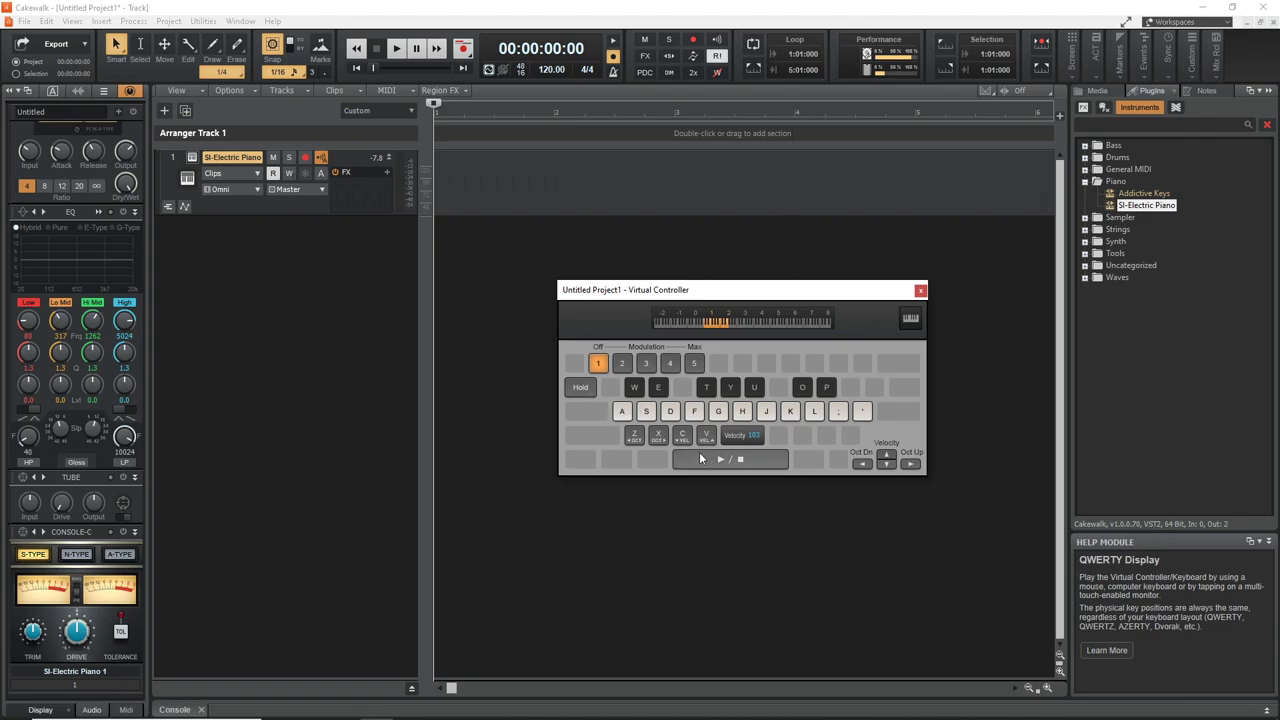
{"action": "key", "text": "Tab"}
{"action": "key", "text": "Tab"}
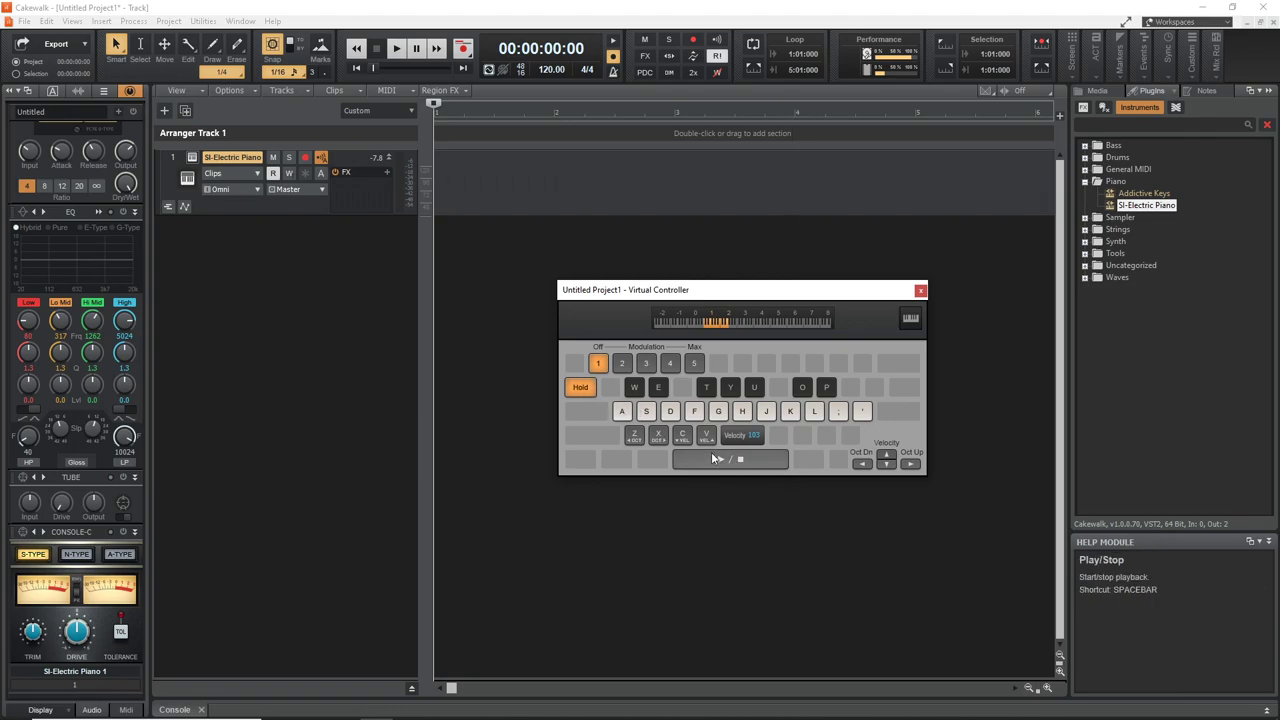
{"action": "key", "text": "Tab"}
{"action": "key", "text": "k"}
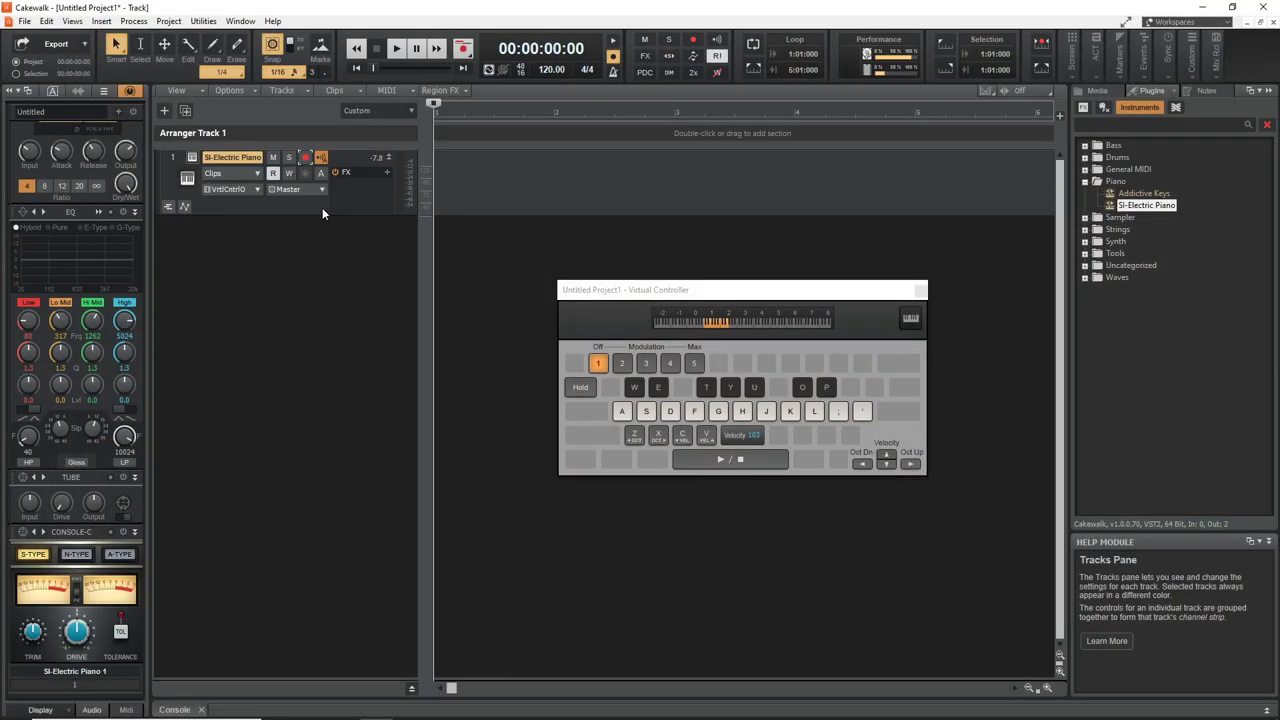
Step: Arm the electric piano track and record a first take of A and S notes as Record 1
{"action": "left_click", "coordinate": [305, 158]}
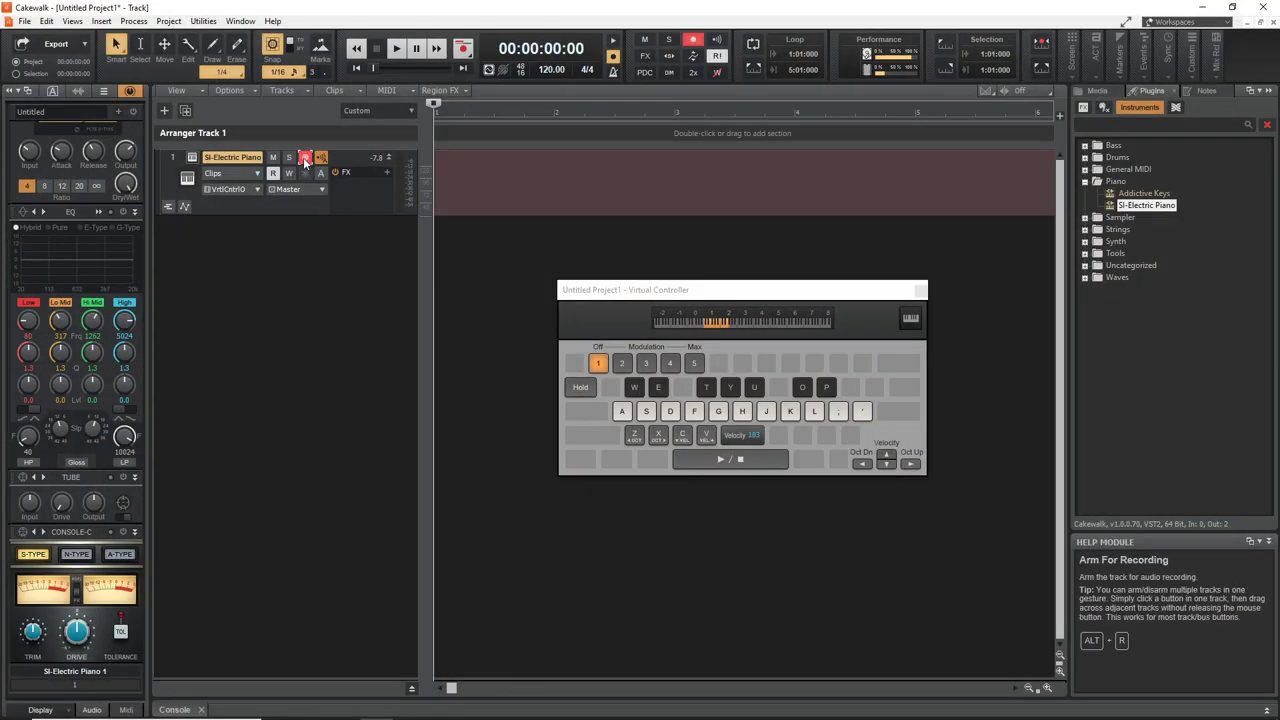
{"action": "left_click", "coordinate": [465, 51]}
{"action": "key", "text": "a"}
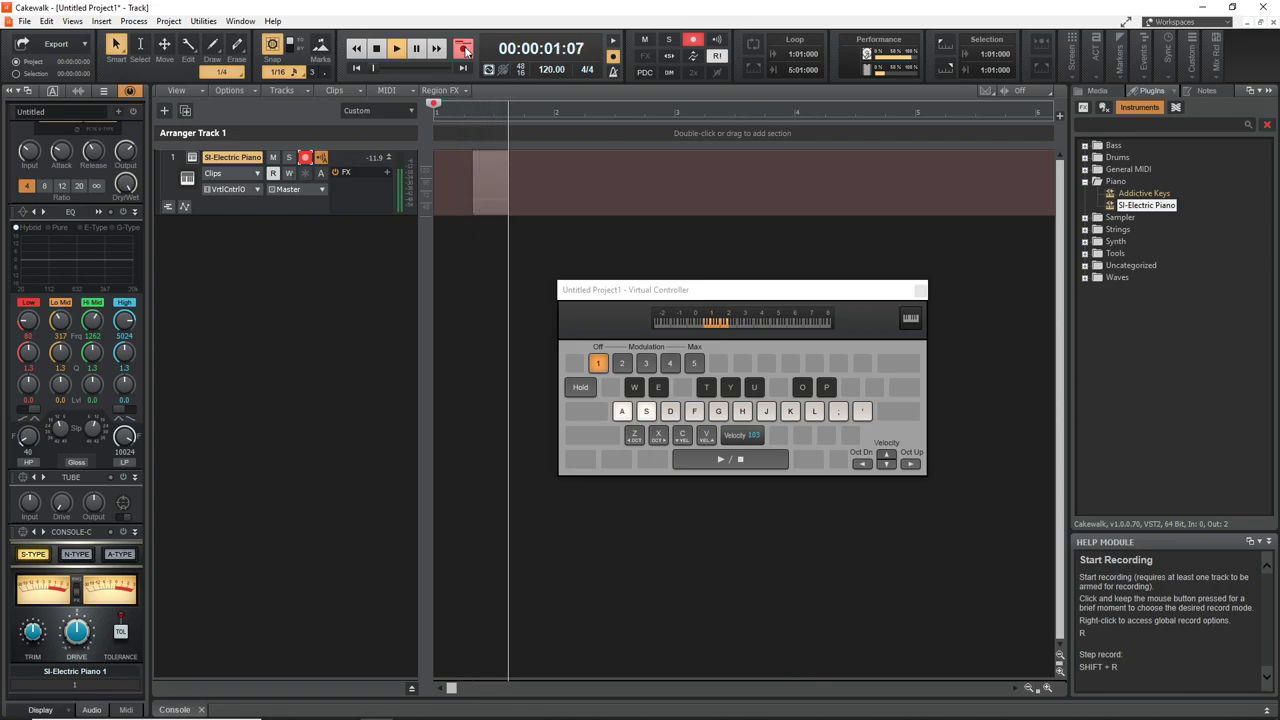
{"action": "key", "text": "s"}
{"action": "key", "text": "space"}
Step: Record a second take starting at 00:00:03:00, playing A and F notes
{"action": "left_click", "coordinate": [613, 202]}
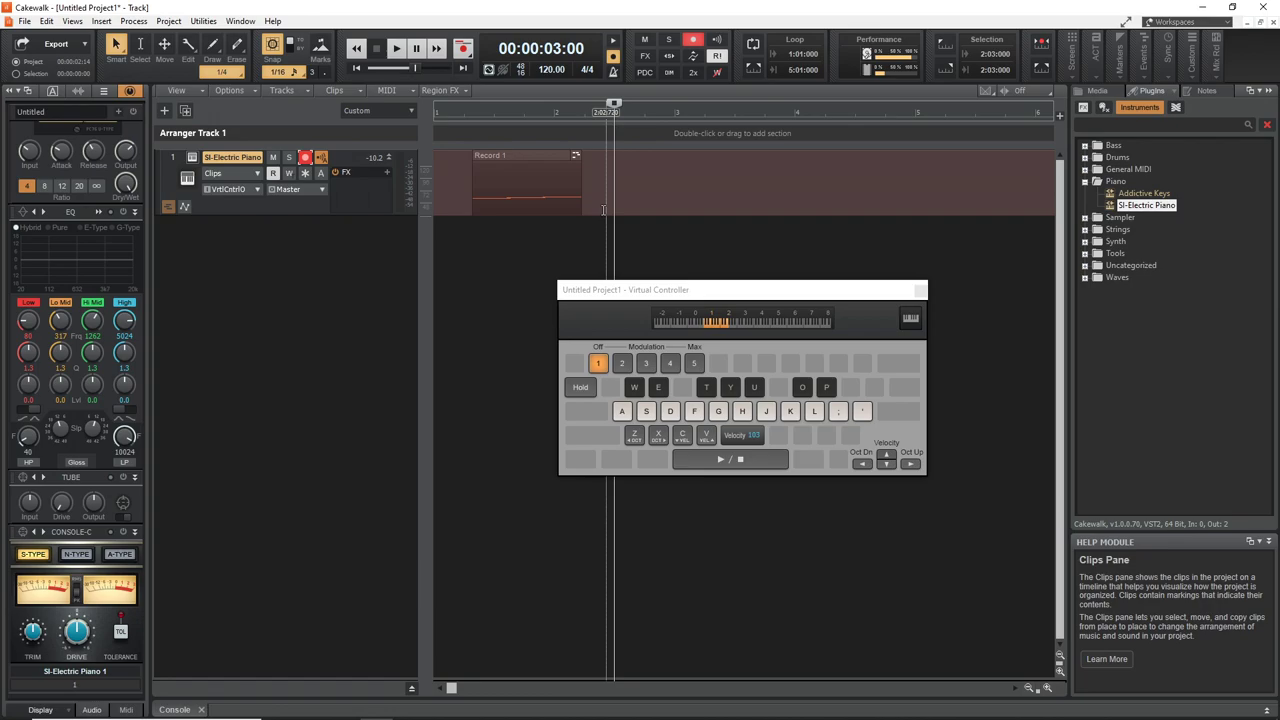
{"action": "key", "text": "space"}
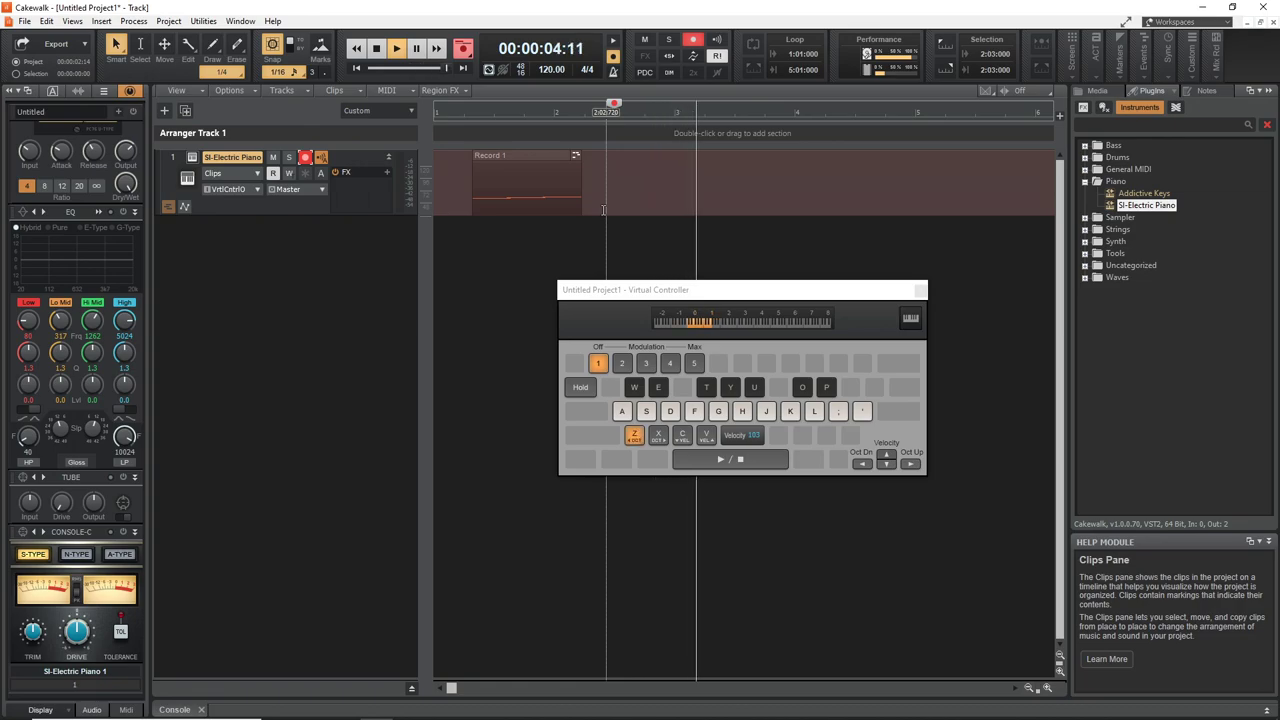
{"action": "key", "text": "a"}
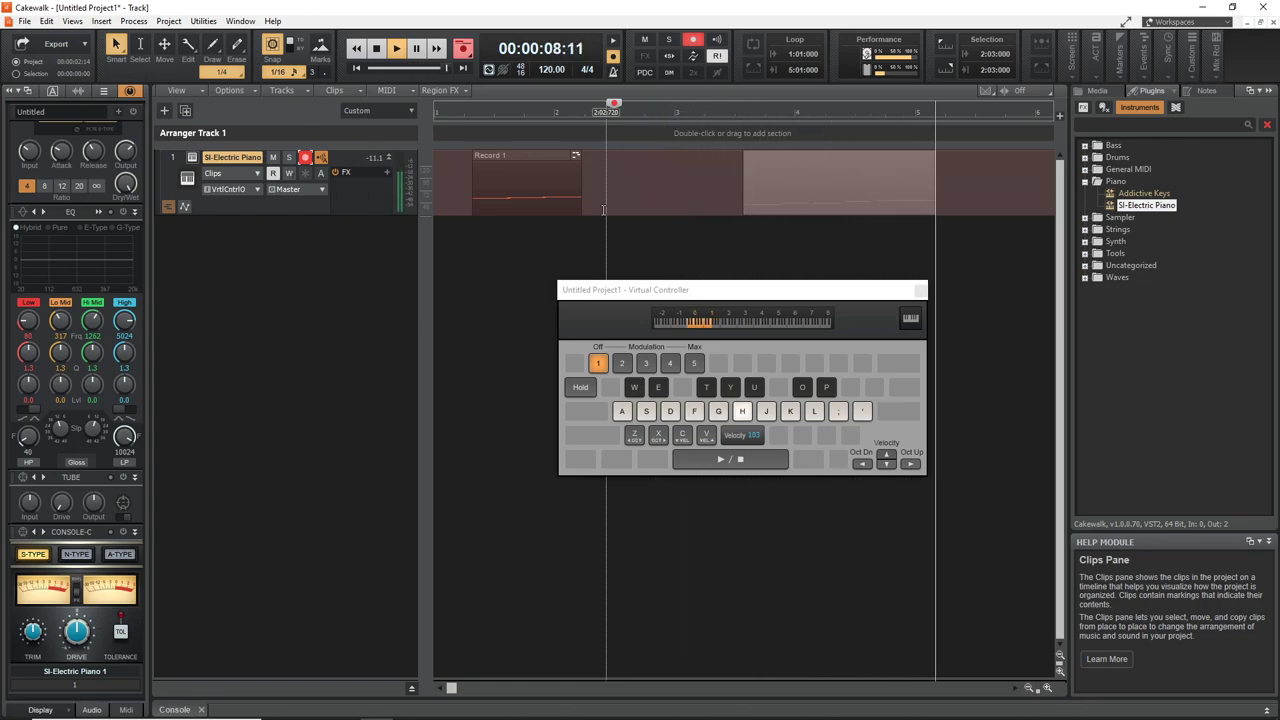
{"action": "key", "text": "f"}
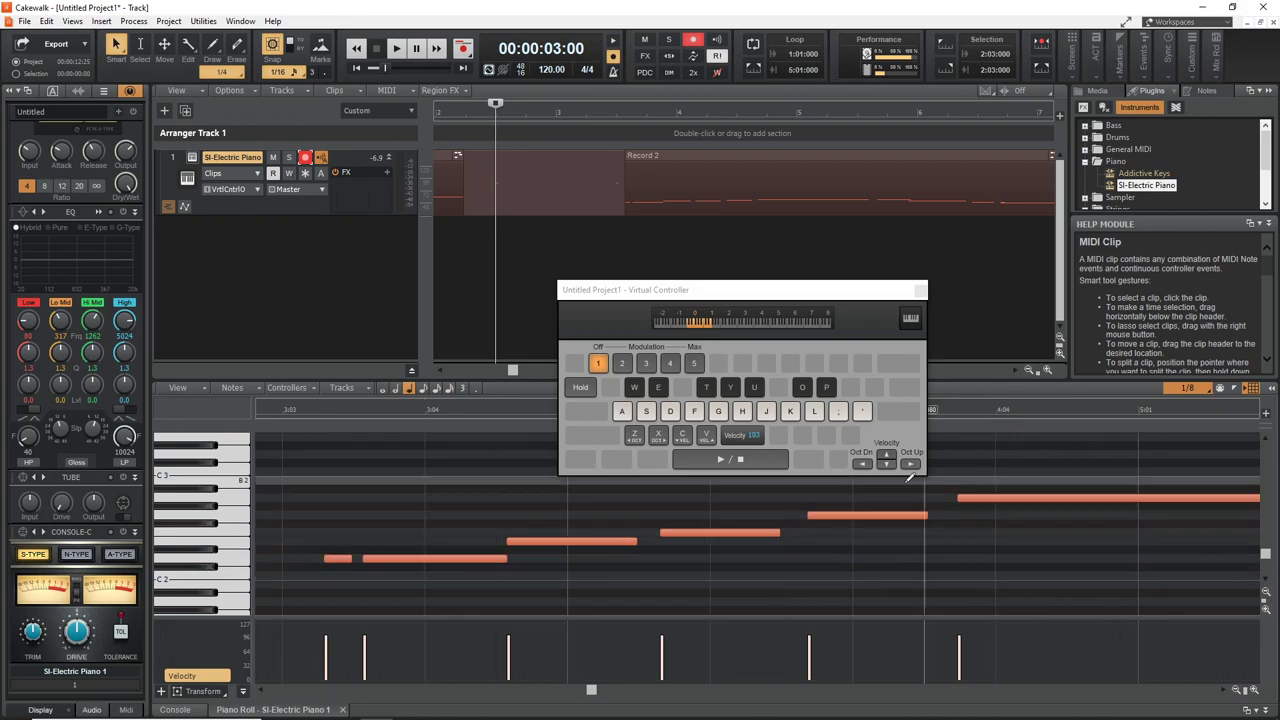
Step: Lower the third note's velocity to 66, move one note up a semitone and earlier, and another later
{"action": "left_click", "coordinate": [339, 558]}
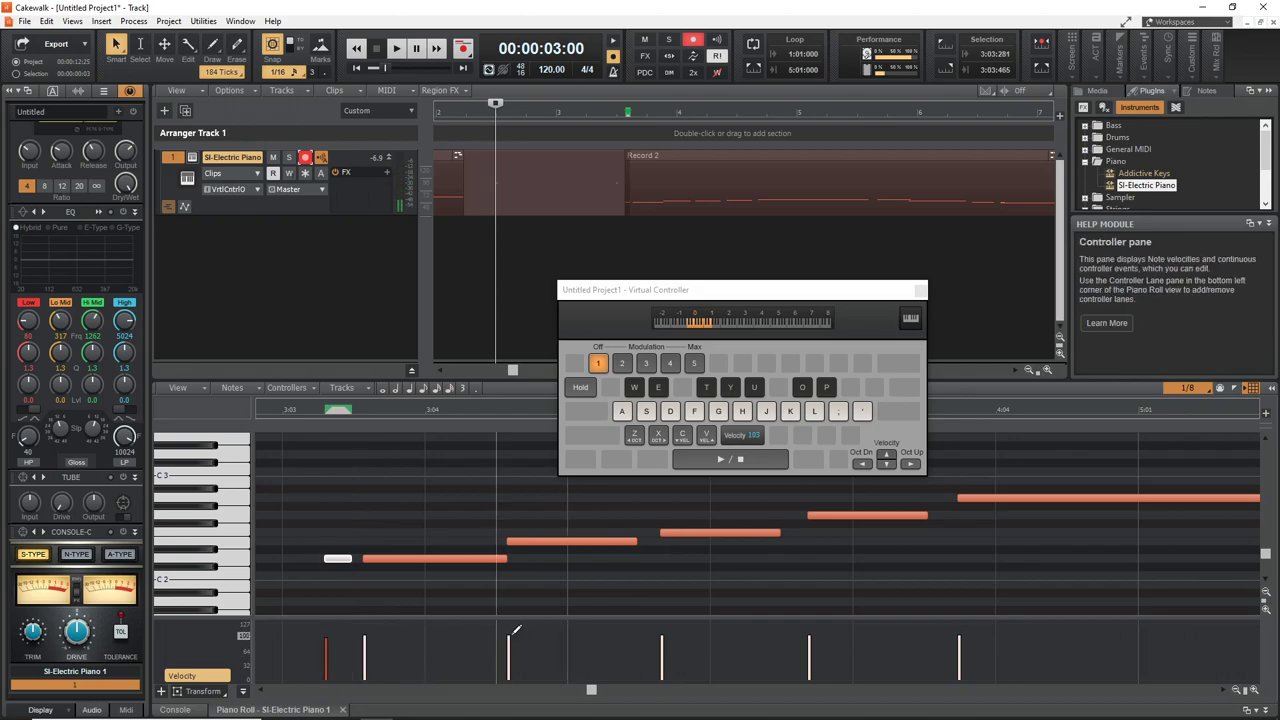
{"action": "left_click_drag", "start_coordinate": [510, 632], "coordinate": [510, 650]}
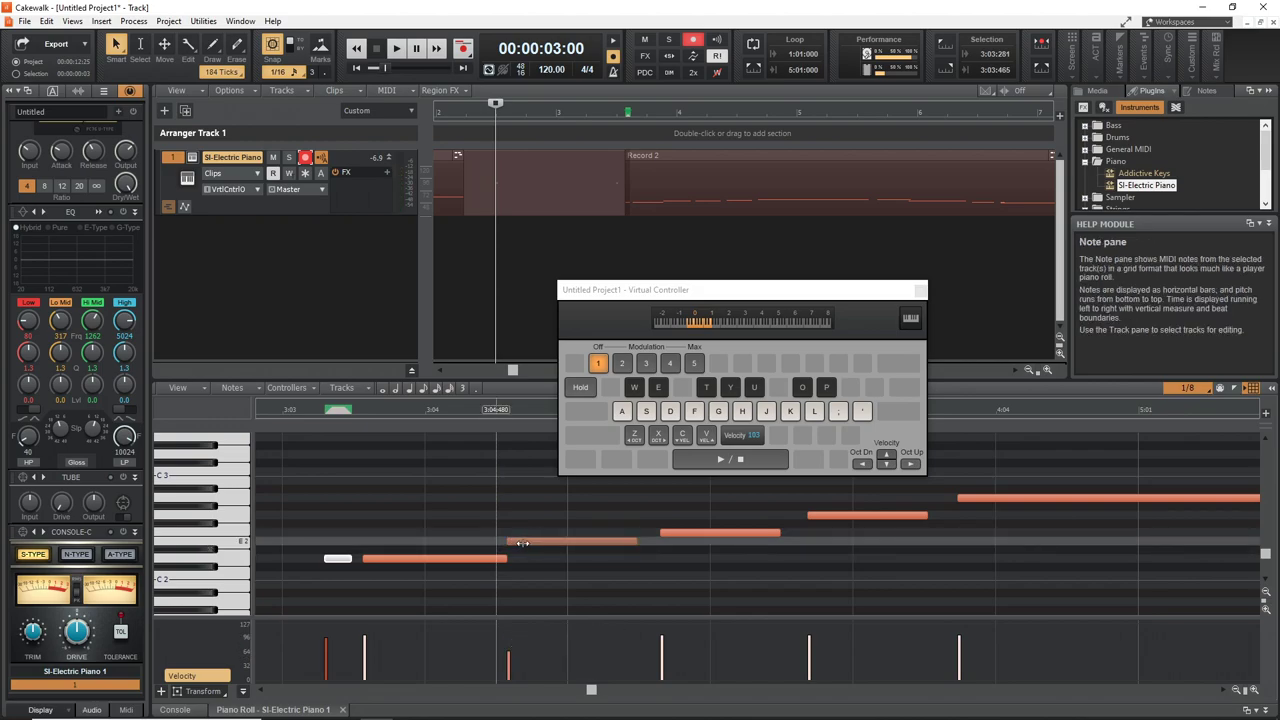
{"action": "left_click_drag", "start_coordinate": [528, 540], "coordinate": [474, 532]}
{"action": "left_click_drag", "start_coordinate": [410, 566], "coordinate": [495, 566]}
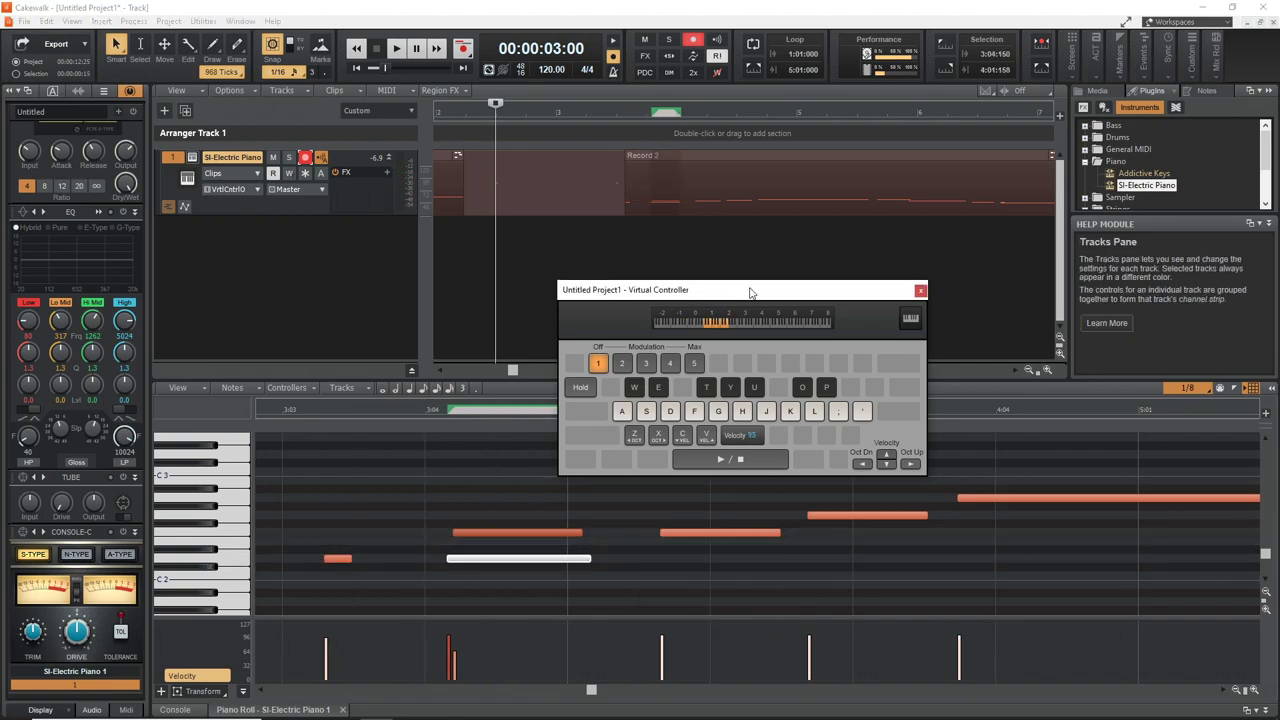